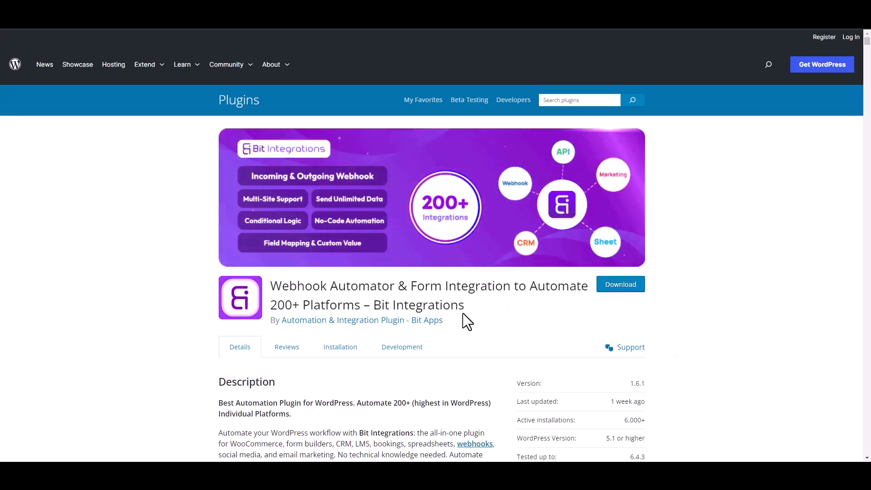
- Highlight the Bit Integrations plugin title on WordPress.org, then clear the selection
{"action": "left_click_drag", "start_coordinate": [374, 305], "coordinate": [469, 310]}
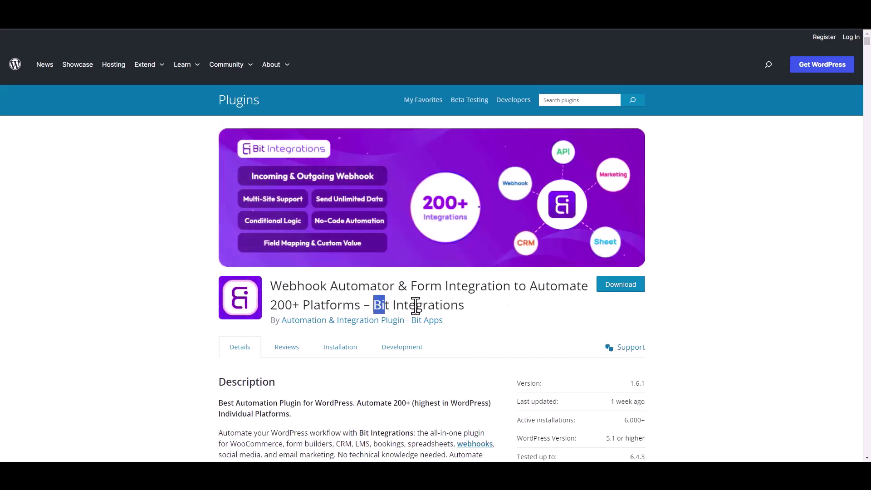
{"action": "left_click", "coordinate": [477, 319]}
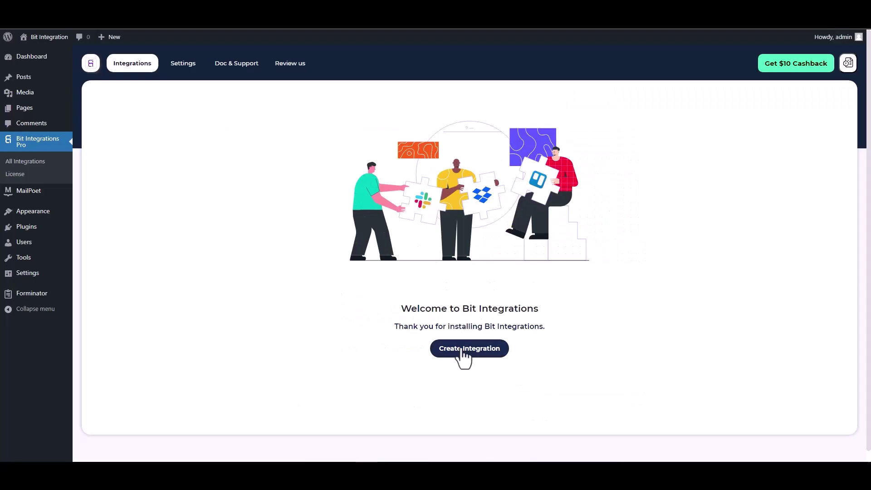
- Start a new integration with MailPoet's Contact Form as the trigger
{"action": "left_click", "coordinate": [469, 350]}
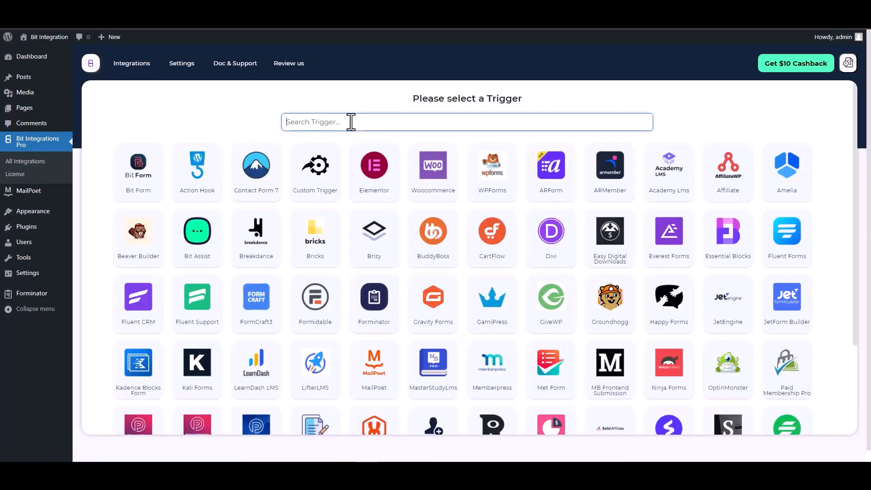
{"action": "type", "text": "mail"}
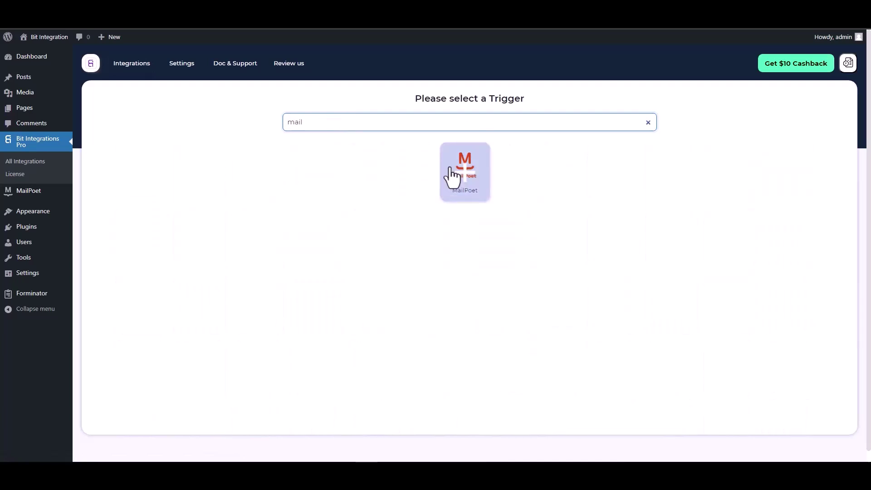
{"action": "left_click", "coordinate": [465, 172]}
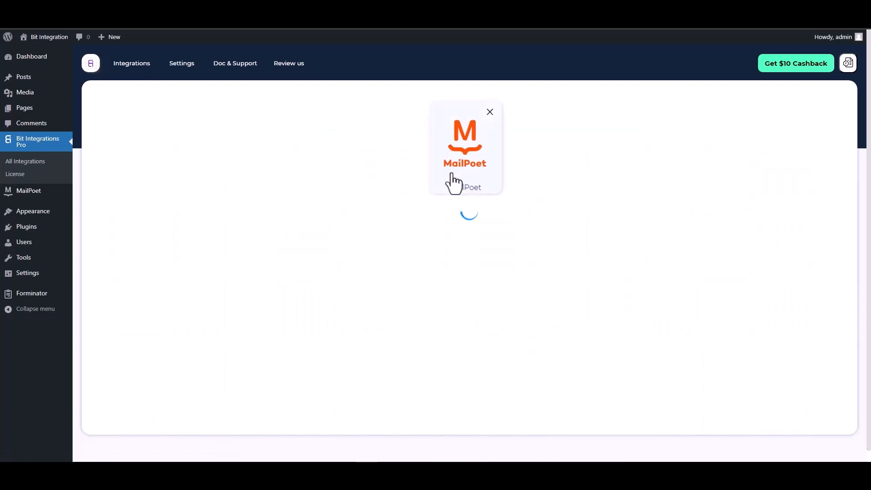
{"action": "left_click", "coordinate": [422, 236]}
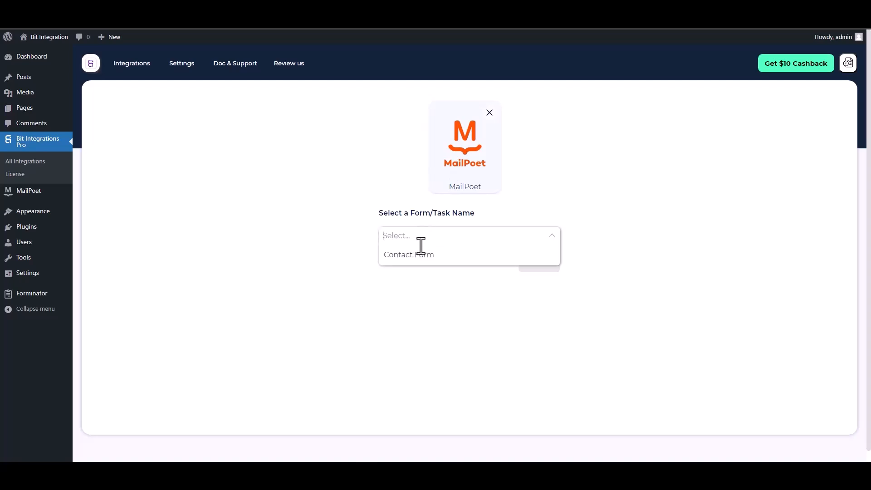
{"action": "left_click", "coordinate": [411, 255]}
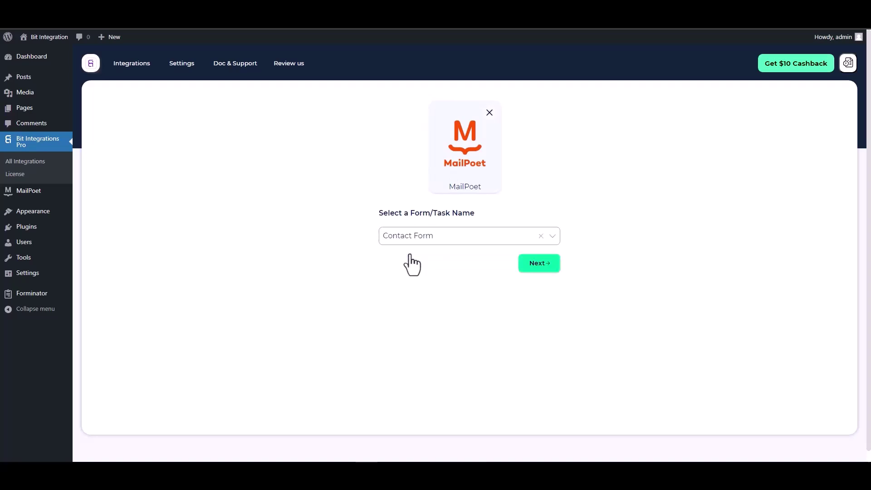
- Proceed to the action step and choose Livestorm as the action
{"action": "left_click", "coordinate": [540, 264]}
{"action": "left_click", "coordinate": [339, 115]}
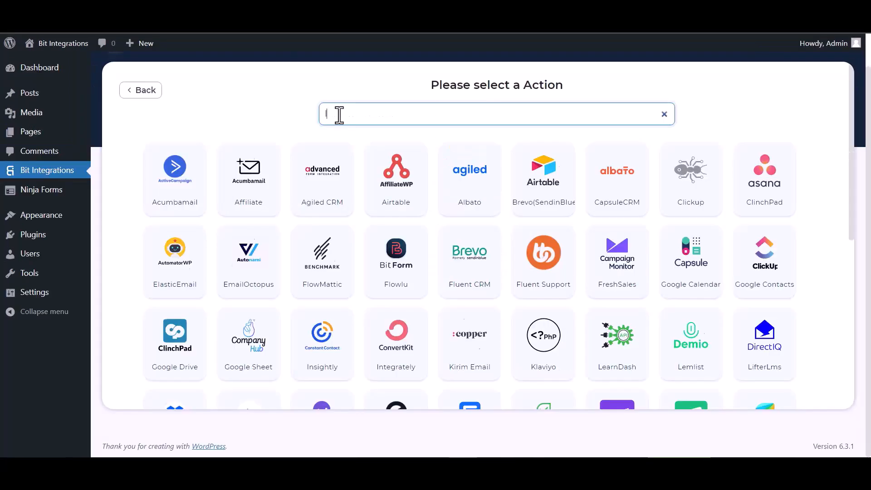
{"action": "type", "text": "live"}
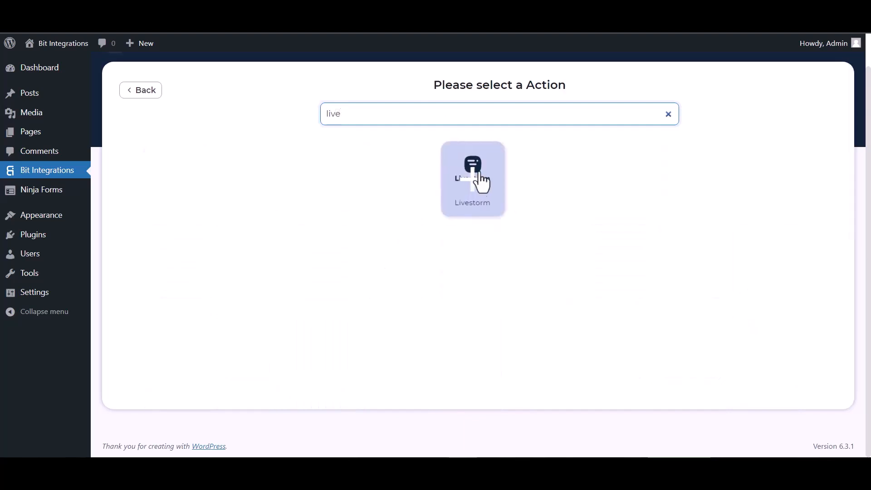
{"action": "left_click", "coordinate": [473, 178]}
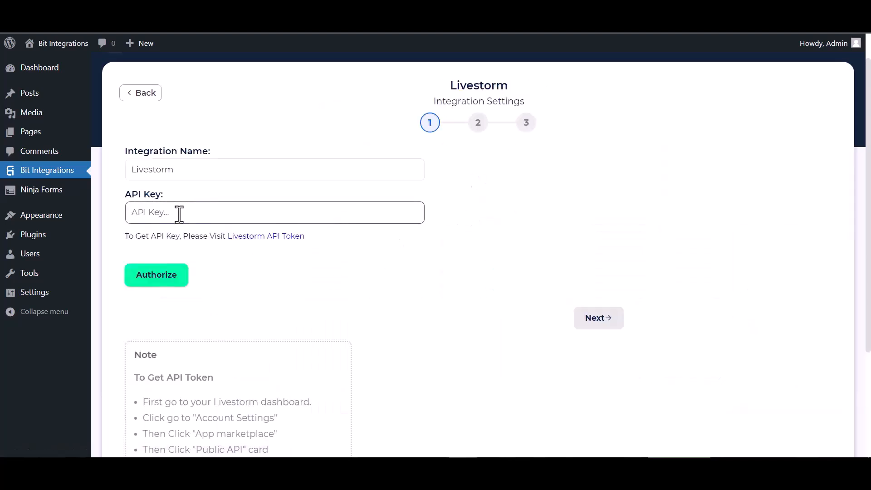
- Begin generating a new Livestorm API token named Bit Integrations
{"action": "left_click", "coordinate": [253, 236]}
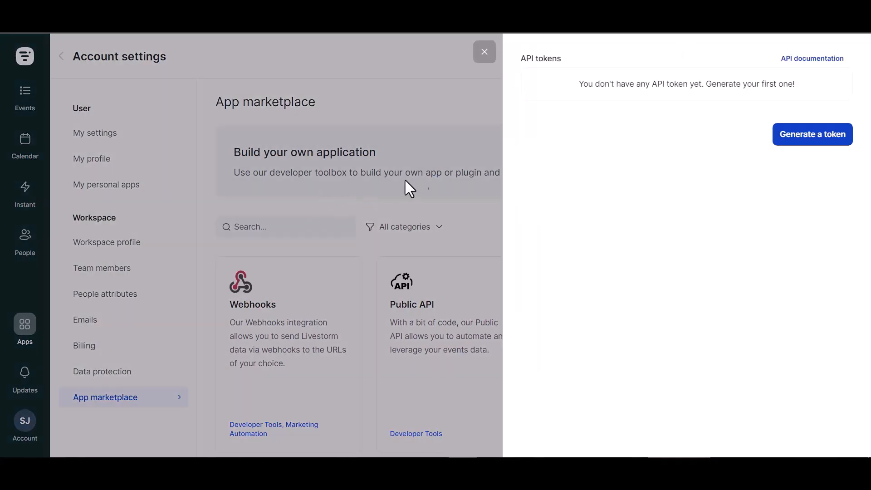
{"action": "left_click", "coordinate": [814, 264]}
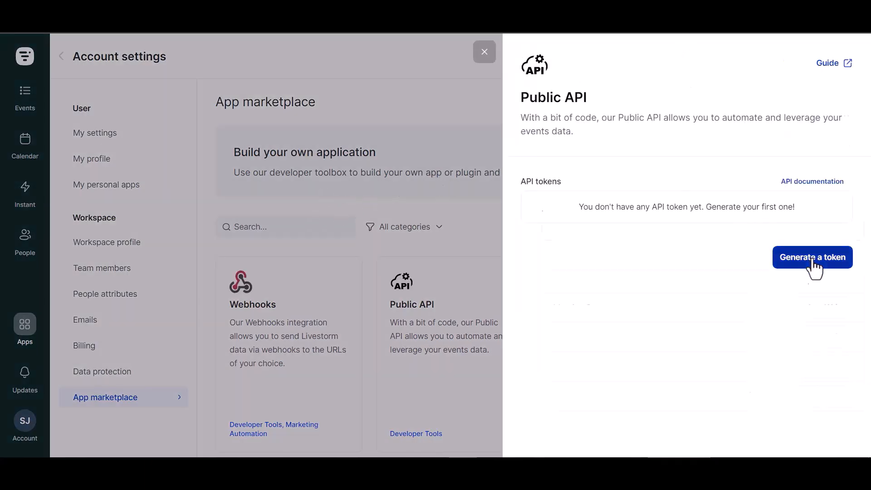
{"action": "left_click", "coordinate": [553, 232]}
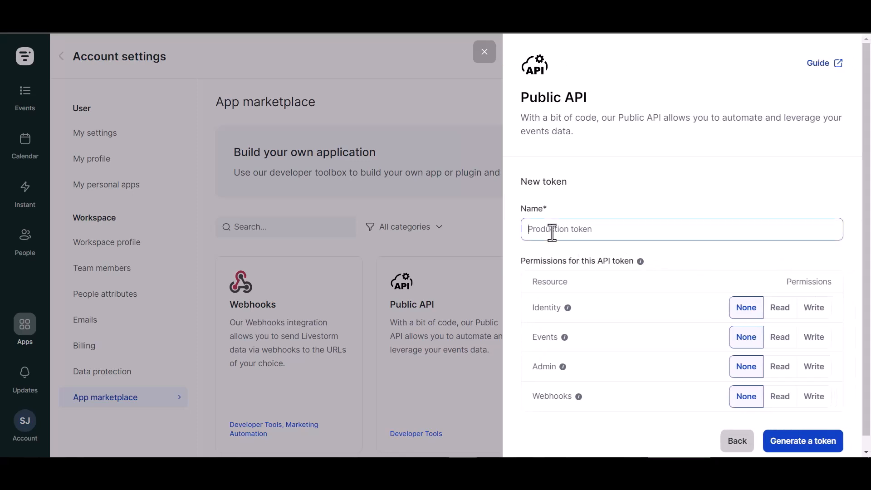
{"action": "type", "text": "Bit Integrations"}
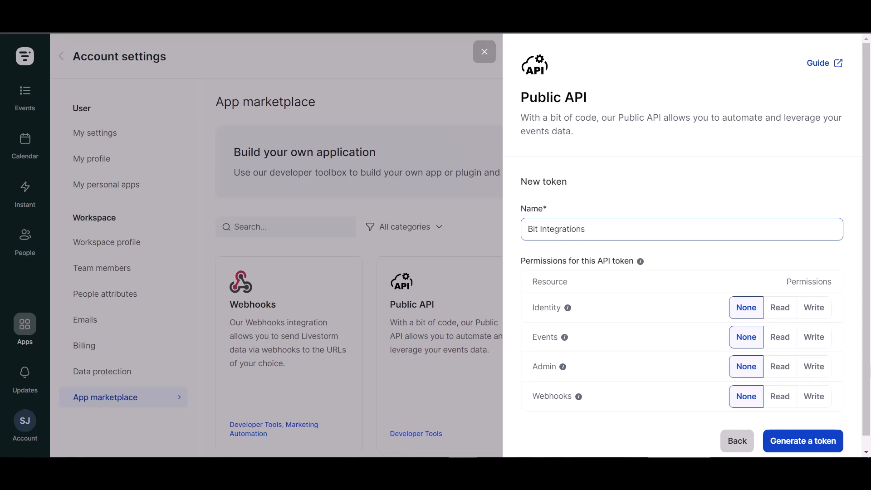
- Grant Write access on Identity, Events, Admin and Webhooks, then generate the token
{"action": "left_click", "coordinate": [815, 308]}
{"action": "left_click", "coordinate": [814, 337]}
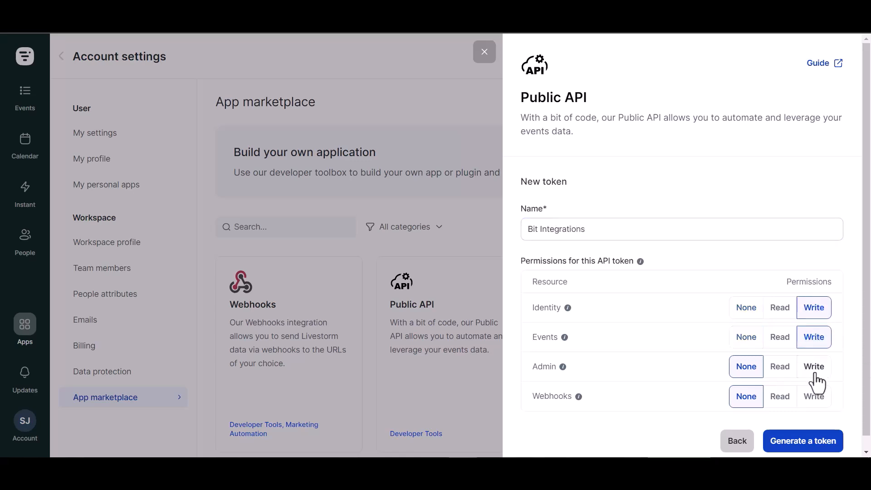
{"action": "left_click", "coordinate": [814, 367]}
{"action": "left_click", "coordinate": [815, 397]}
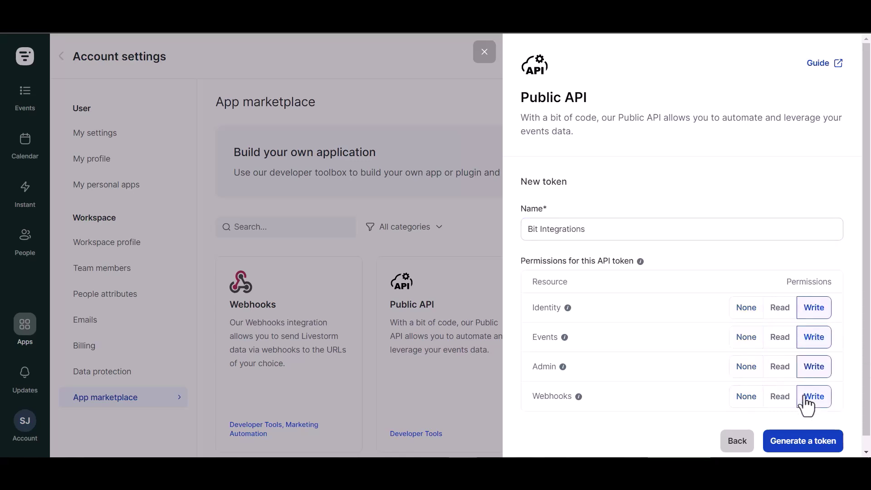
{"action": "left_click", "coordinate": [810, 449]}
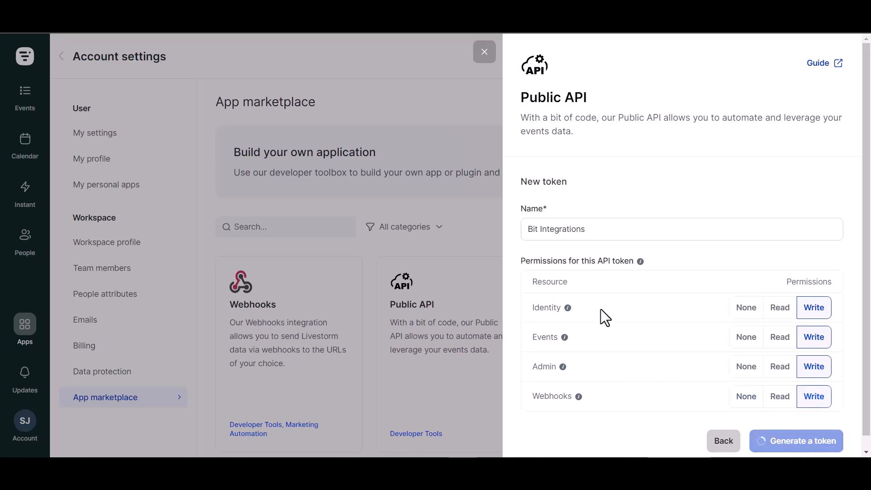
- Copy the generated token value and close the token panel
{"action": "left_click", "coordinate": [825, 254]}
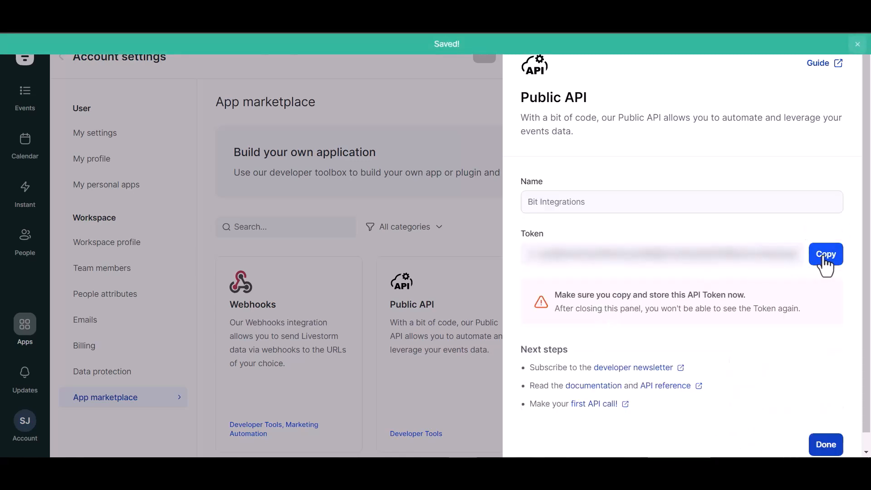
{"action": "left_click", "coordinate": [825, 444]}
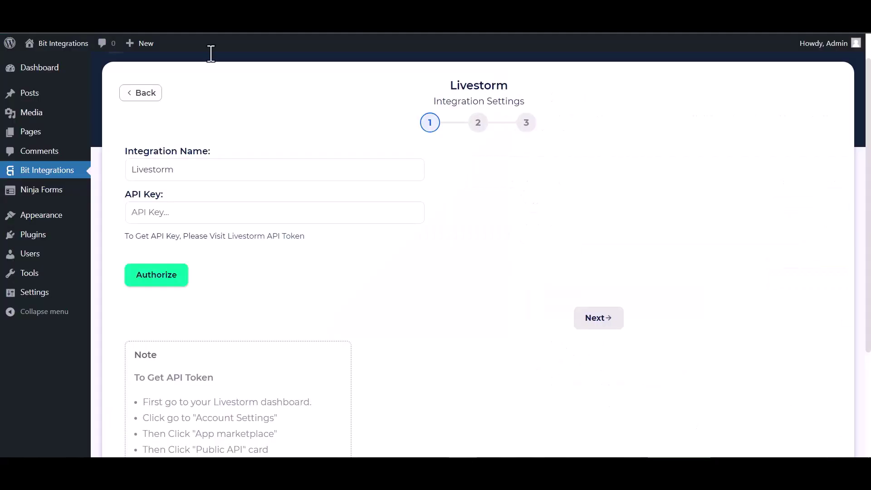
- Authorize Livestorm with the pasted API key and continue to event selection
{"action": "left_click", "coordinate": [204, 212]}
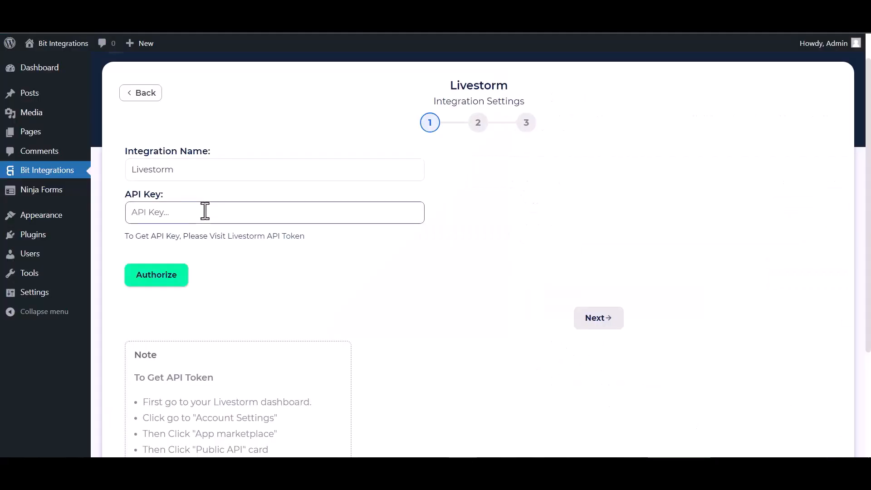
{"action": "key", "text": "ctrl+v"}
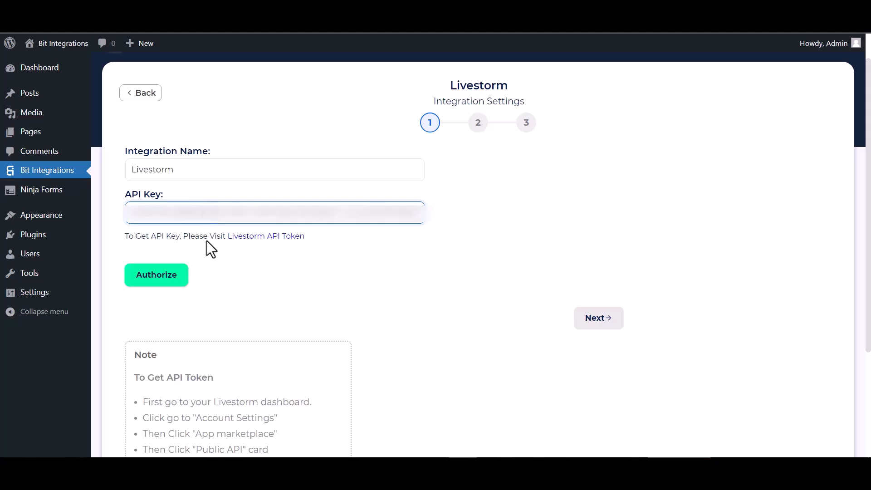
{"action": "left_click", "coordinate": [156, 274]}
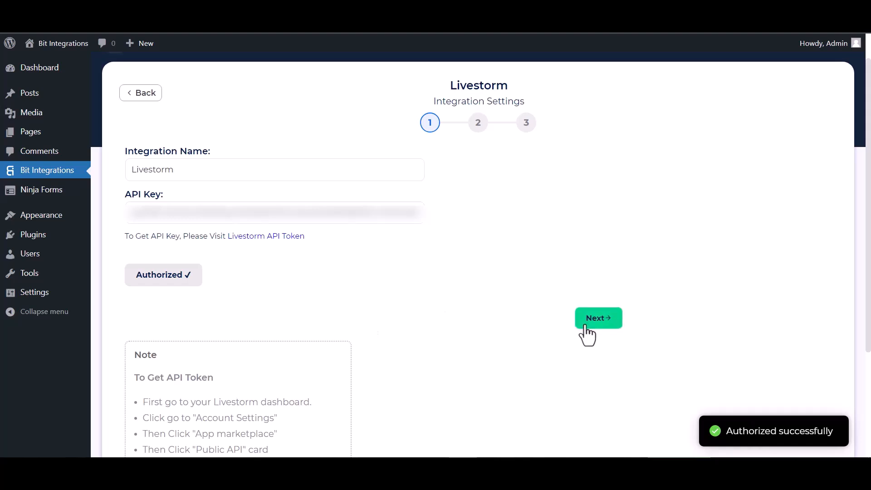
{"action": "left_click", "coordinate": [598, 318]}
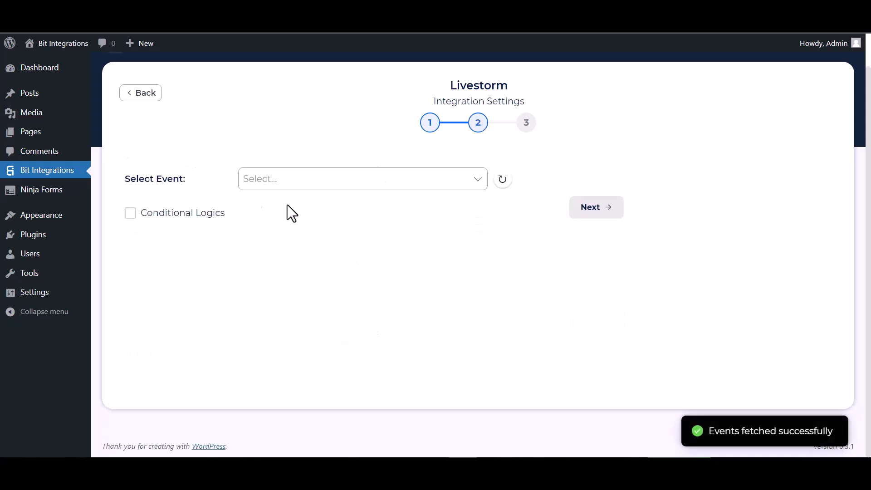
- Target the Bit Integrations event and its September 29th session
{"action": "left_click", "coordinate": [303, 178]}
{"action": "left_click", "coordinate": [286, 205]}
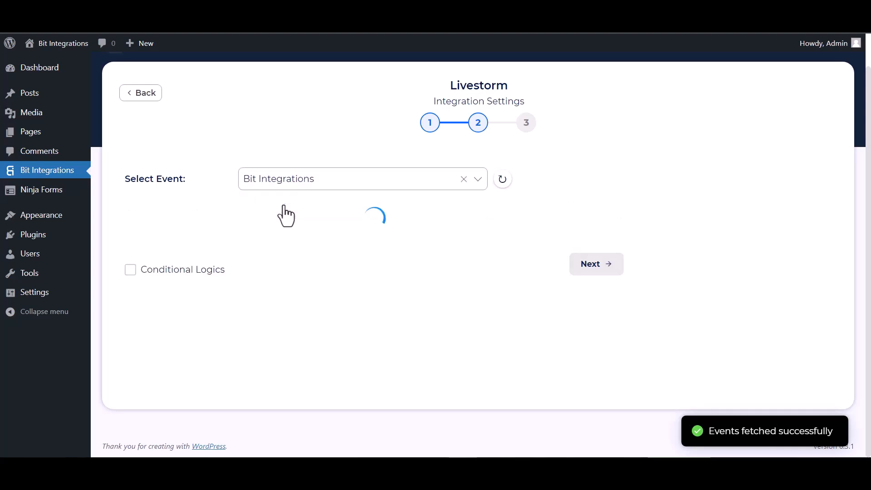
{"action": "left_click", "coordinate": [293, 219]}
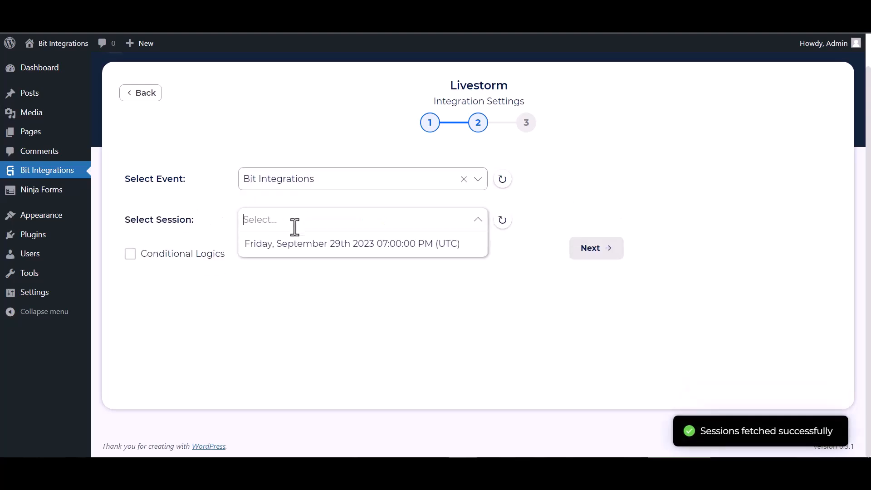
{"action": "left_click", "coordinate": [294, 244]}
{"action": "scroll", "coordinate": [289, 247], "scroll_direction": "down", "scroll_amount": 2}
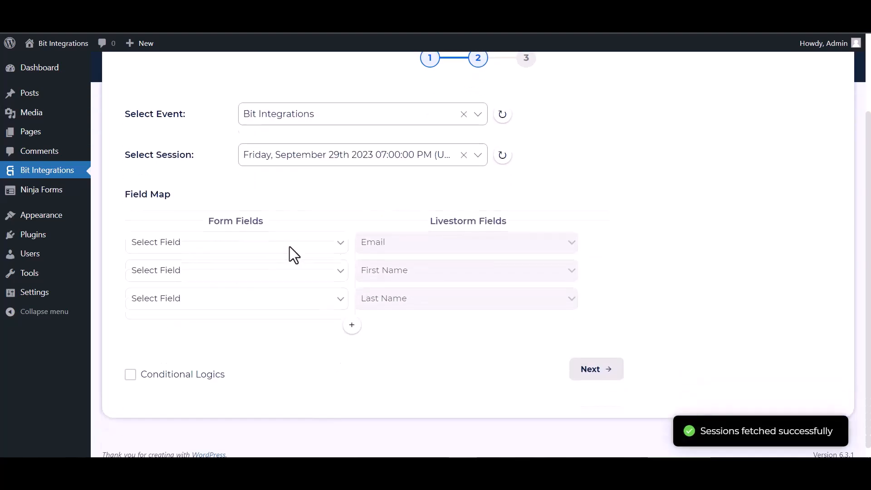
- Map the form's Email, First Name and Last Name to the Livestorm fields
{"action": "left_click", "coordinate": [232, 307]}
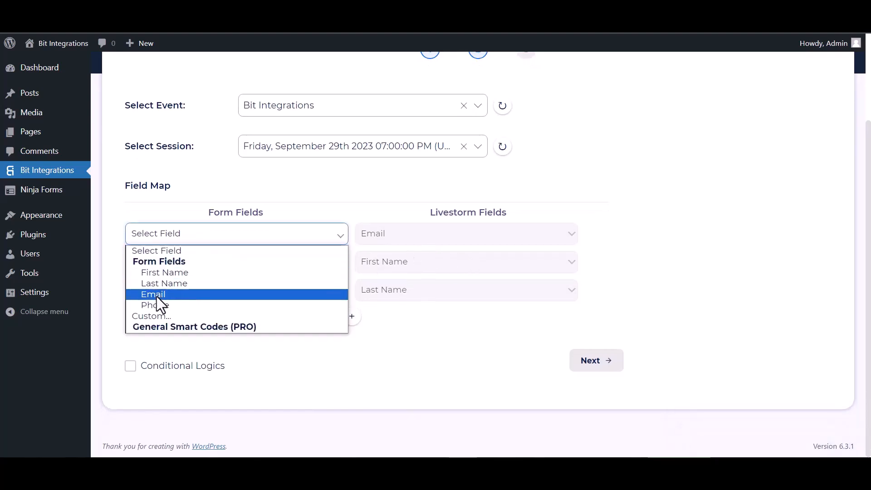
{"action": "left_click", "coordinate": [157, 296]}
{"action": "left_click", "coordinate": [211, 262]}
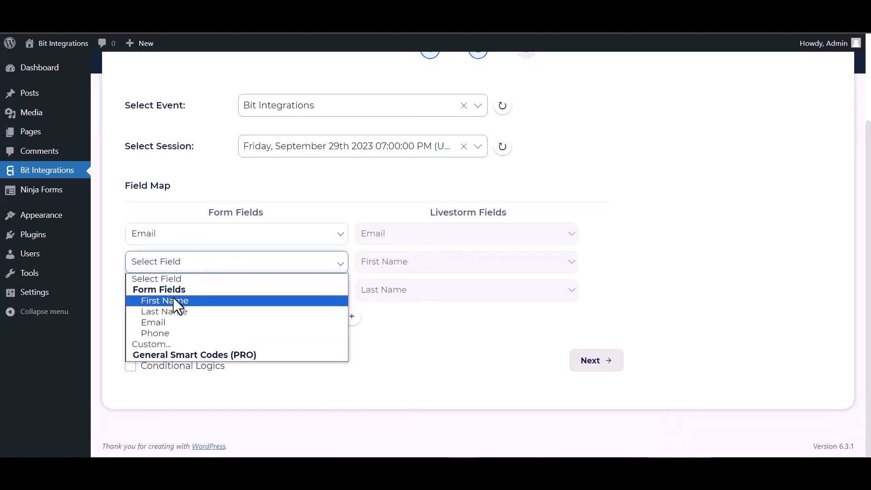
{"action": "left_click", "coordinate": [174, 300]}
{"action": "left_click", "coordinate": [167, 339]}
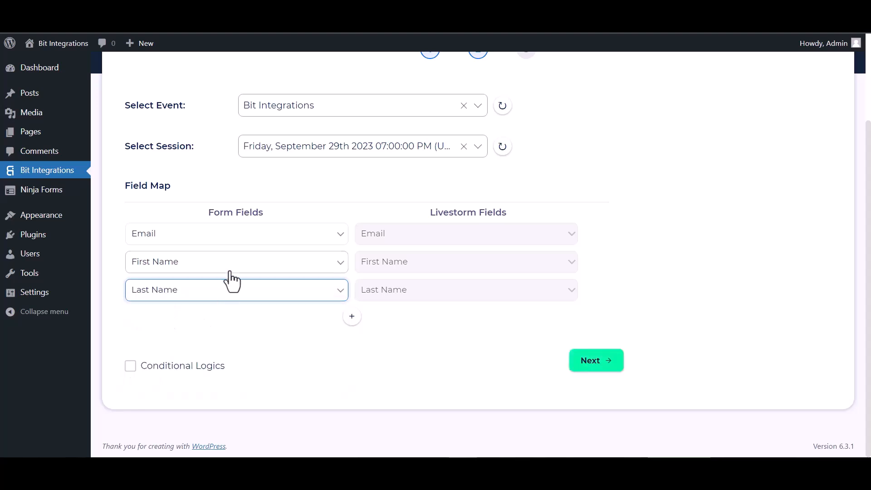
- Leave conditional logic off, then finish and save the integration
{"action": "left_click", "coordinate": [130, 365]}
{"action": "scroll", "coordinate": [247, 308], "scroll_direction": "down", "scroll_amount": 2}
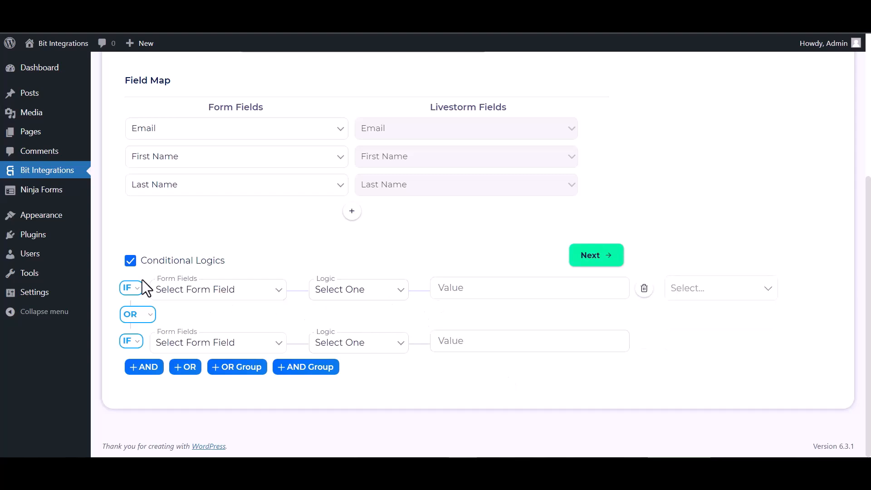
{"action": "left_click", "coordinate": [130, 260]}
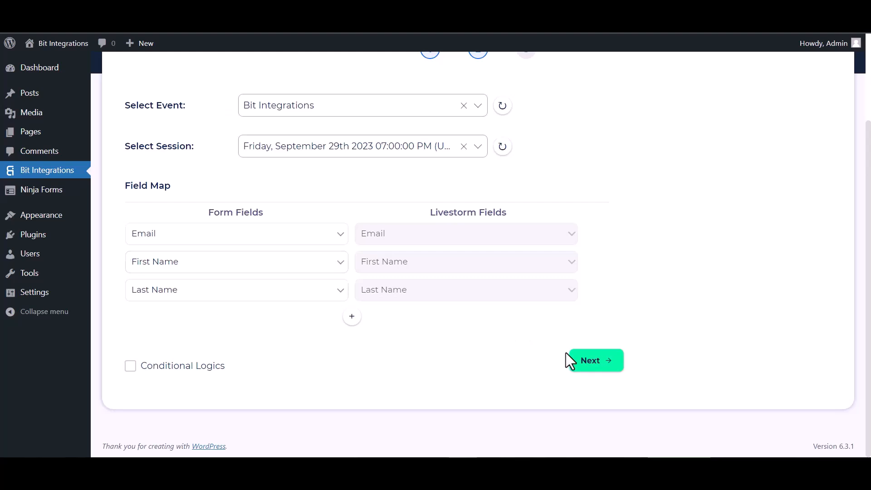
{"action": "left_click", "coordinate": [595, 361]}
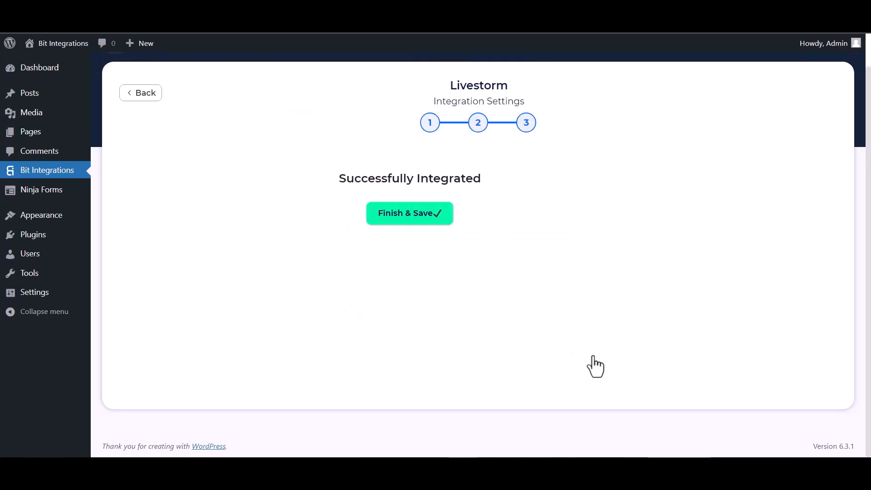
{"action": "left_click", "coordinate": [487, 216]}
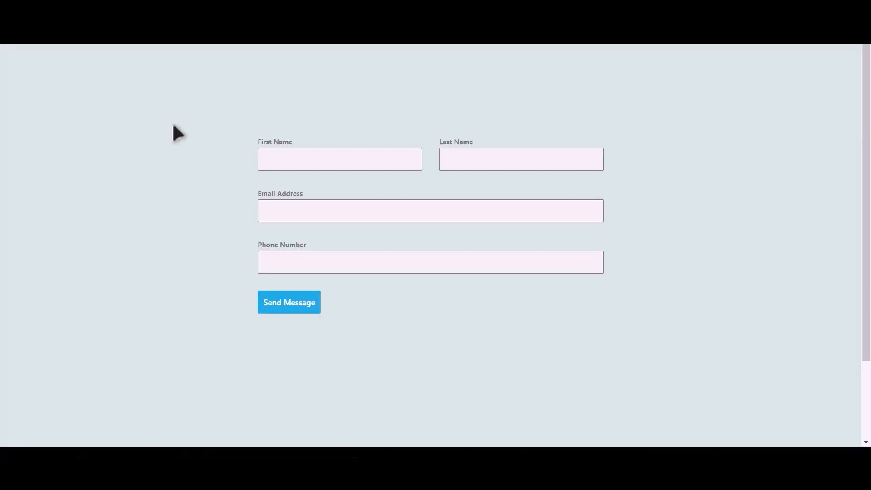
- Submit a test entry named Bit Integrations with an email and phone number
{"action": "left_click", "coordinate": [348, 163]}
{"action": "key", "text": "Tab"}
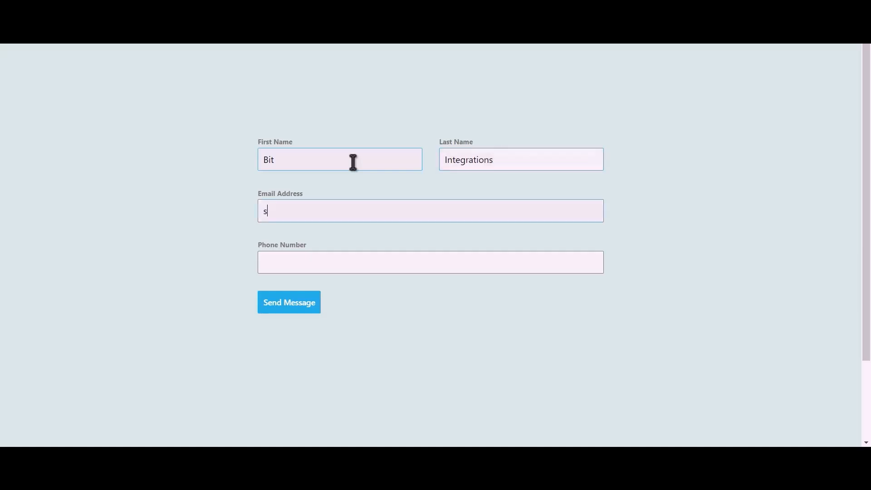
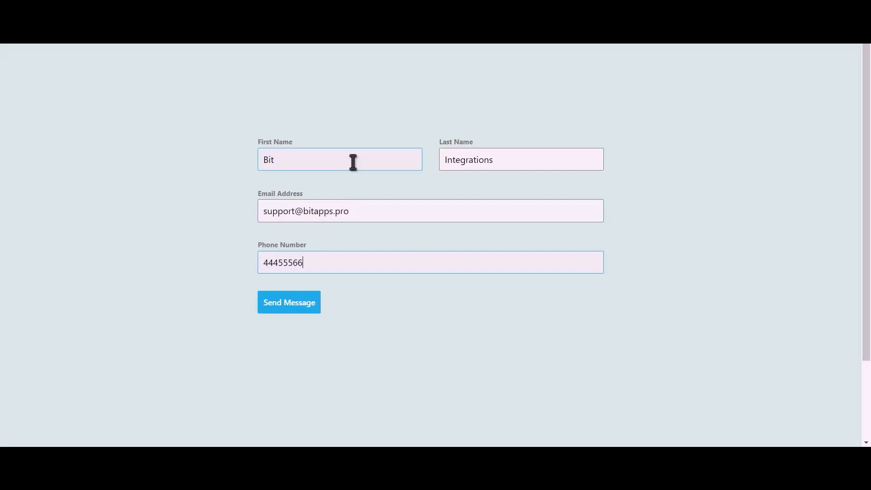
{"action": "left_click", "coordinate": [301, 309]}
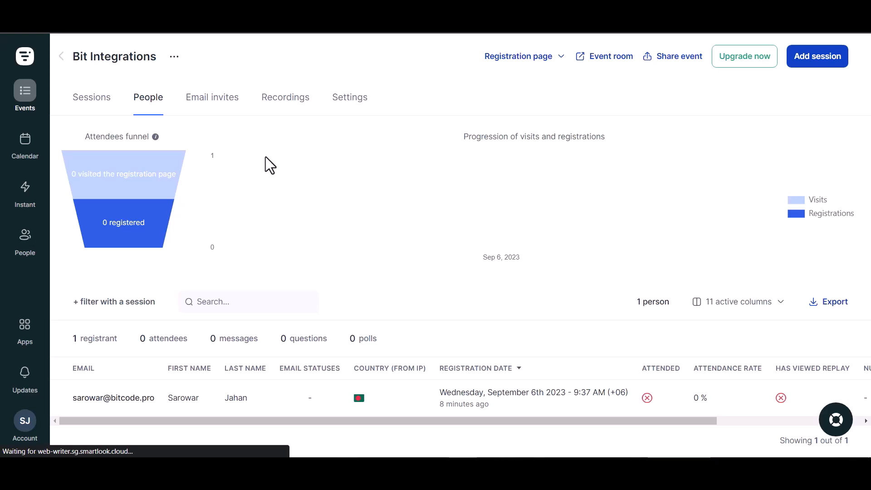
{"action": "scroll", "coordinate": [332, 305], "scroll_direction": "down", "scroll_amount": 1}
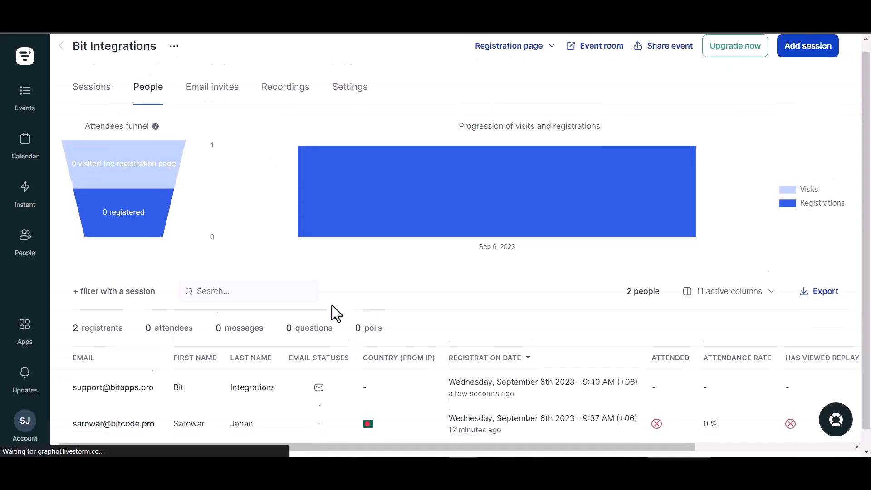
{"action": "scroll", "coordinate": [332, 305], "scroll_direction": "down", "scroll_amount": 1}
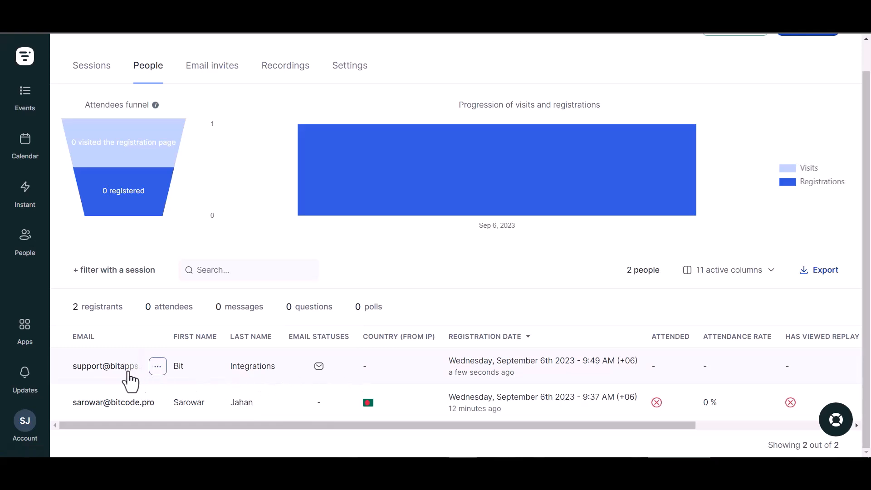